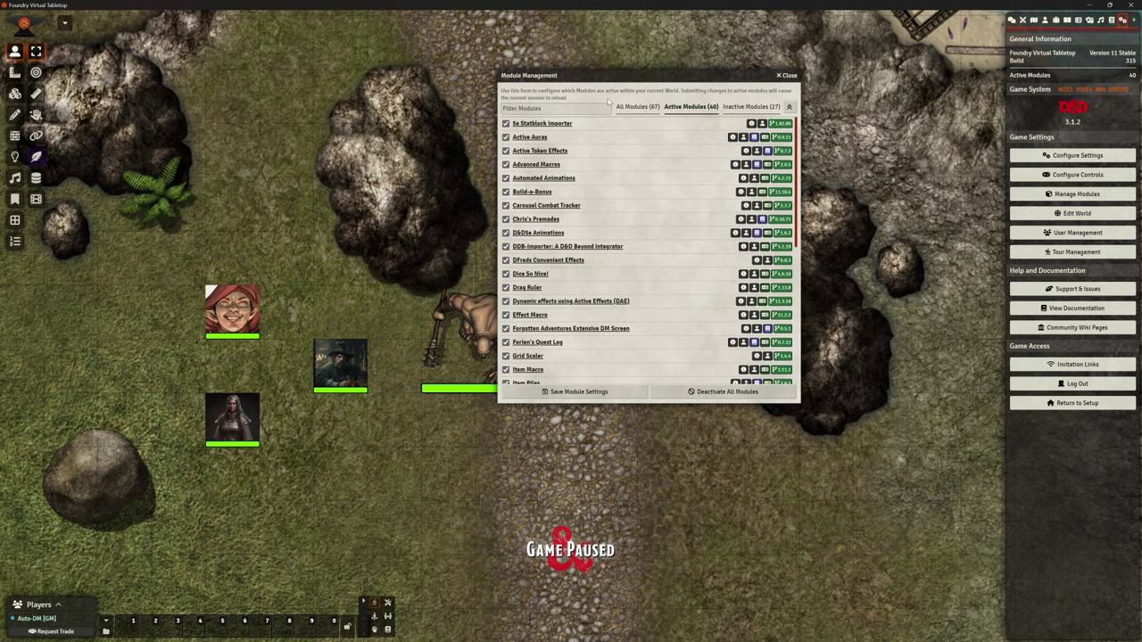
Step: Disable Chris's Premades with all 13 of its dependencies and save the module settings
left_click(527, 219)
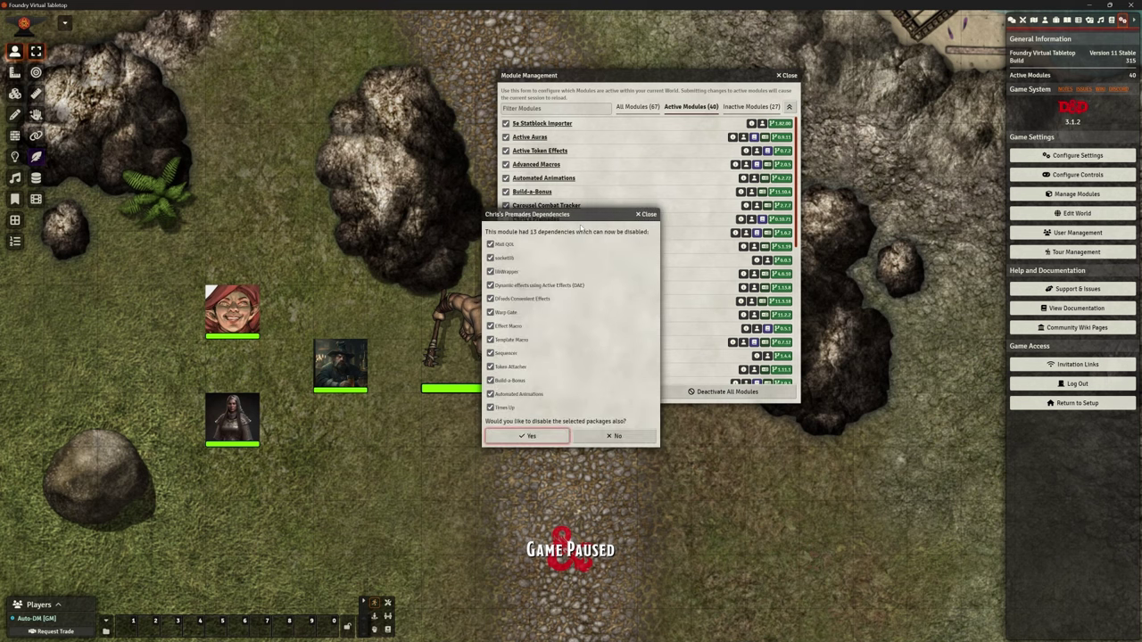
left_click_drag(583, 211, 402, 110)
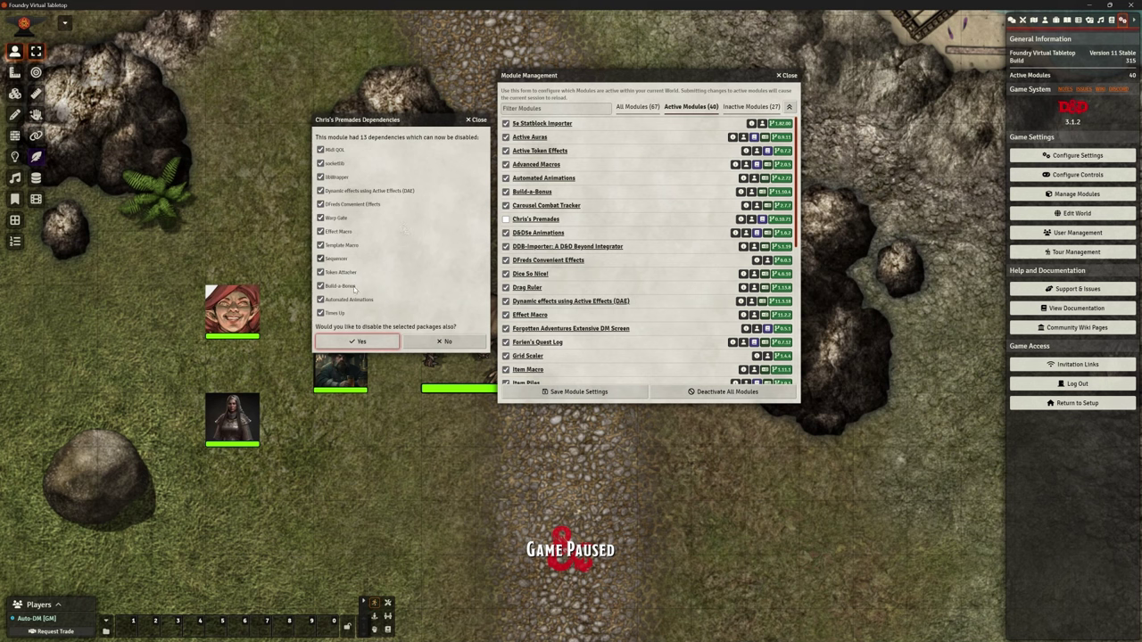
left_click(359, 341)
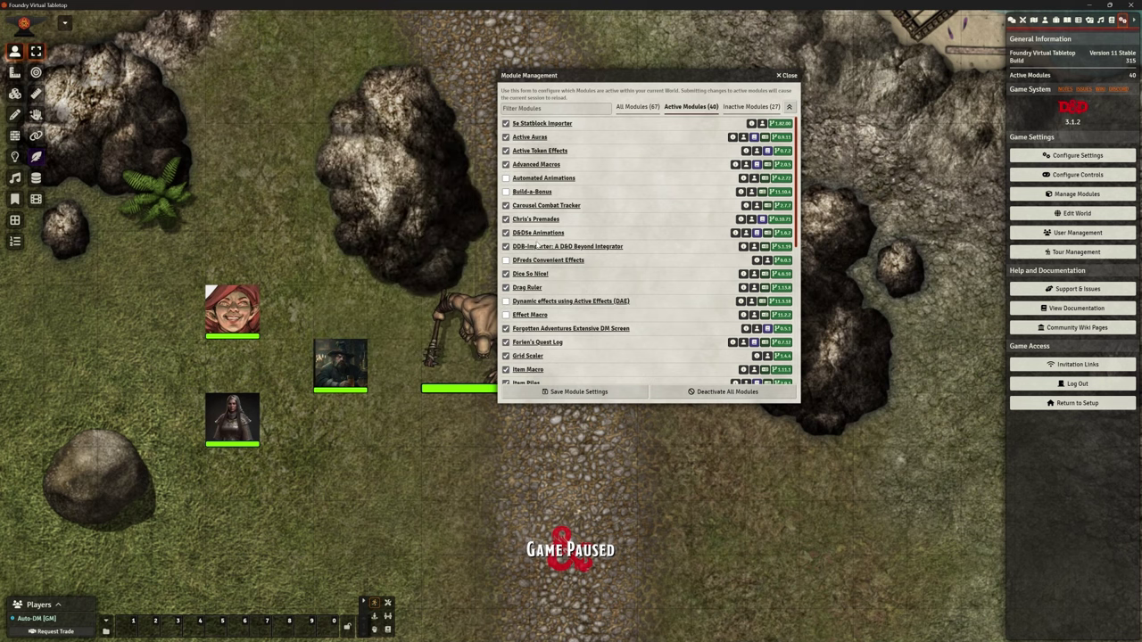
left_click(576, 392)
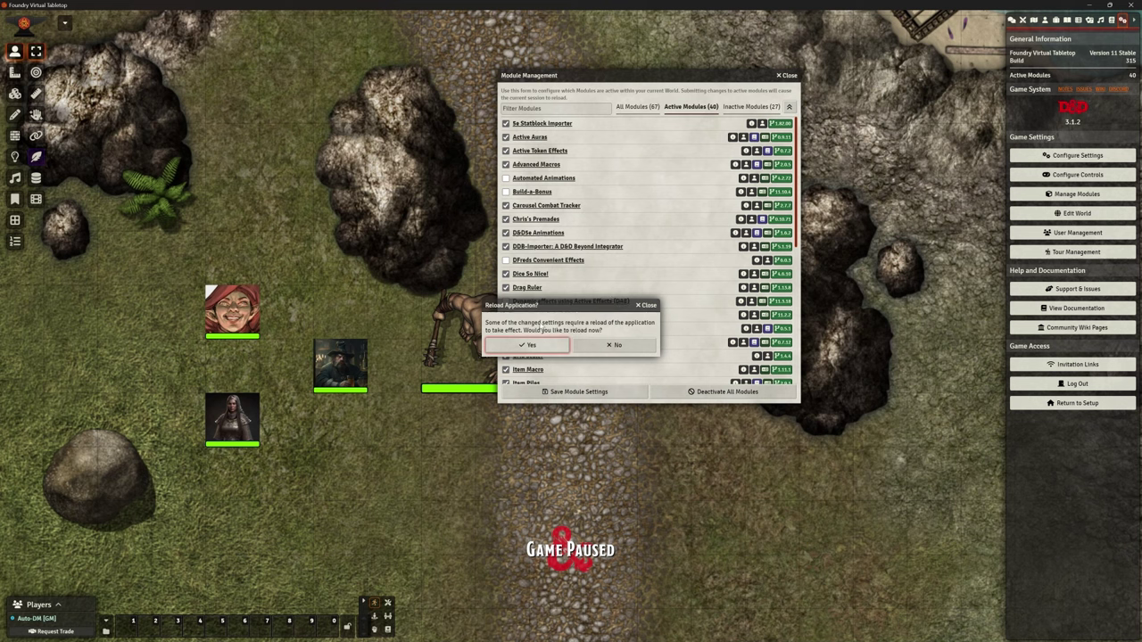
Step: Reload the world and dismiss the socketlib warning, calendar panel and DDB Importer notice
left_click(528, 345)
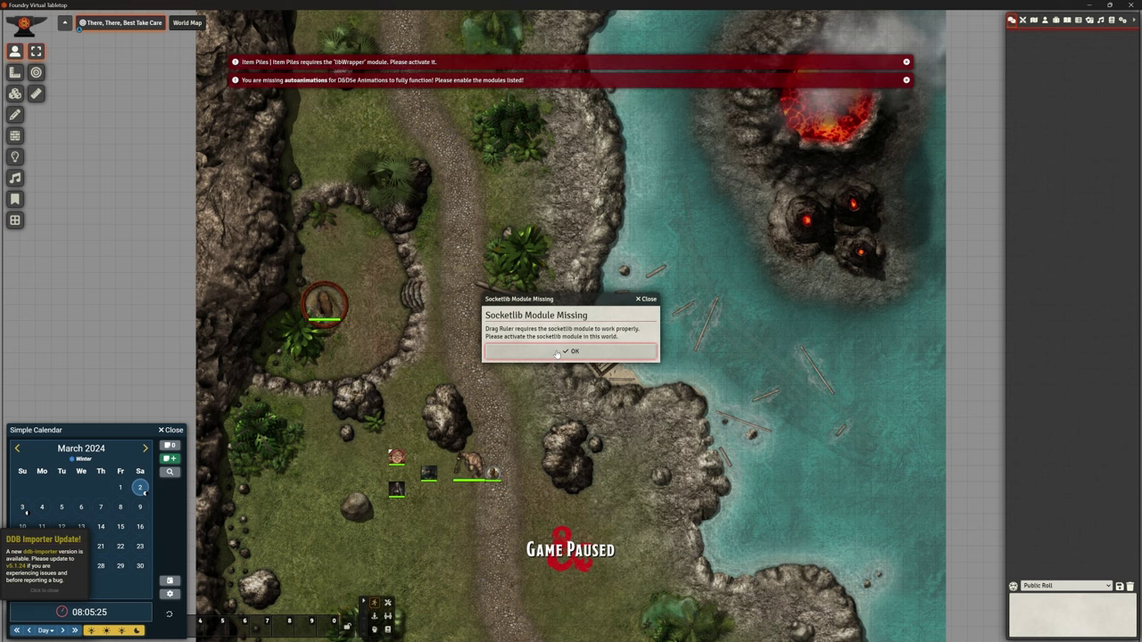
left_click(564, 351)
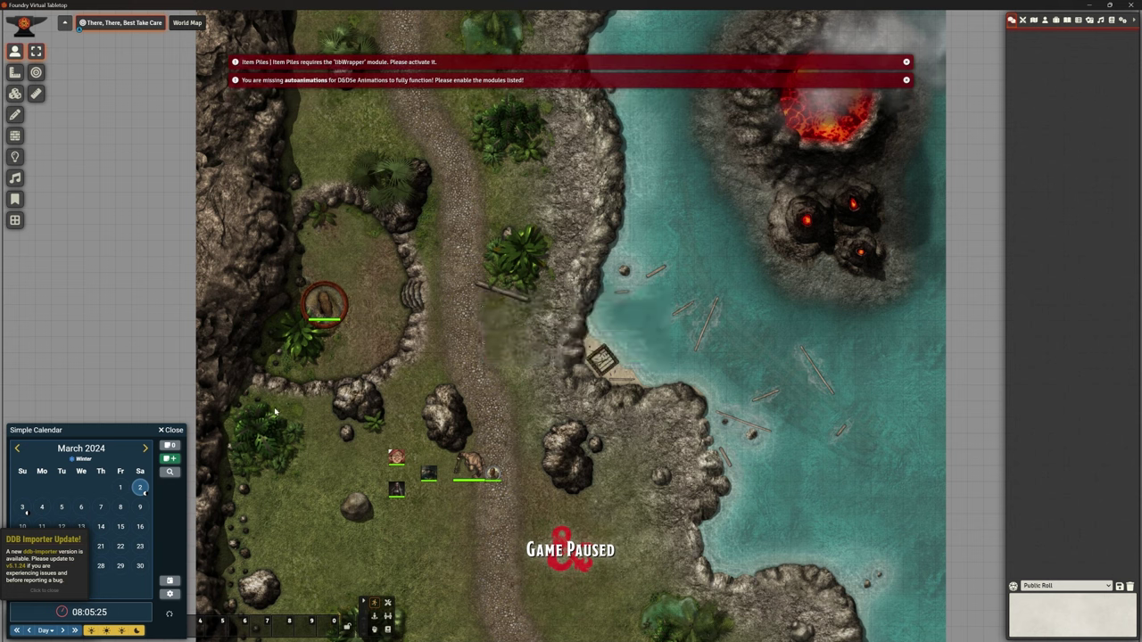
left_click(172, 430)
left_click(51, 587)
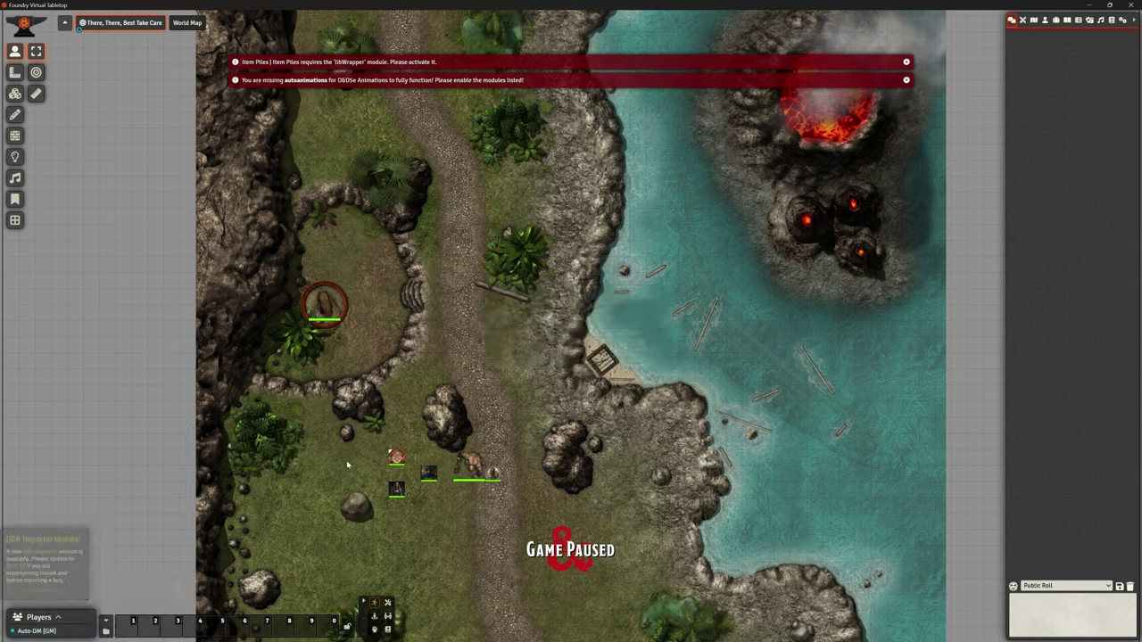
Step: In Manage Modules, re-enable Chris's Premades with its dependencies, save, and reload the world
left_click(1122, 20)
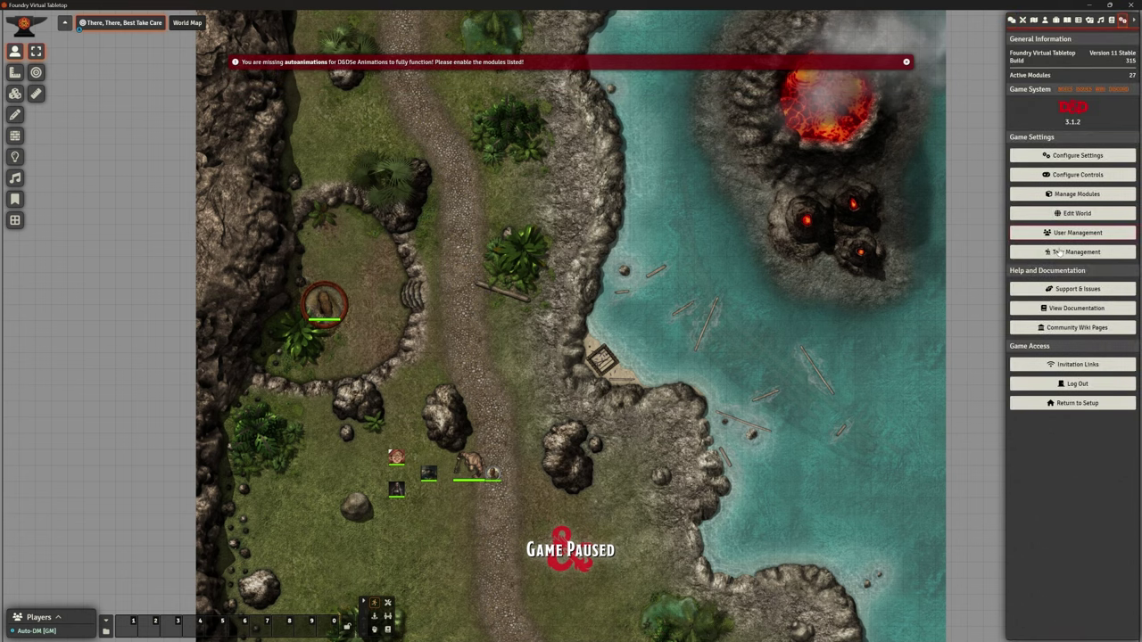
left_click(1058, 195)
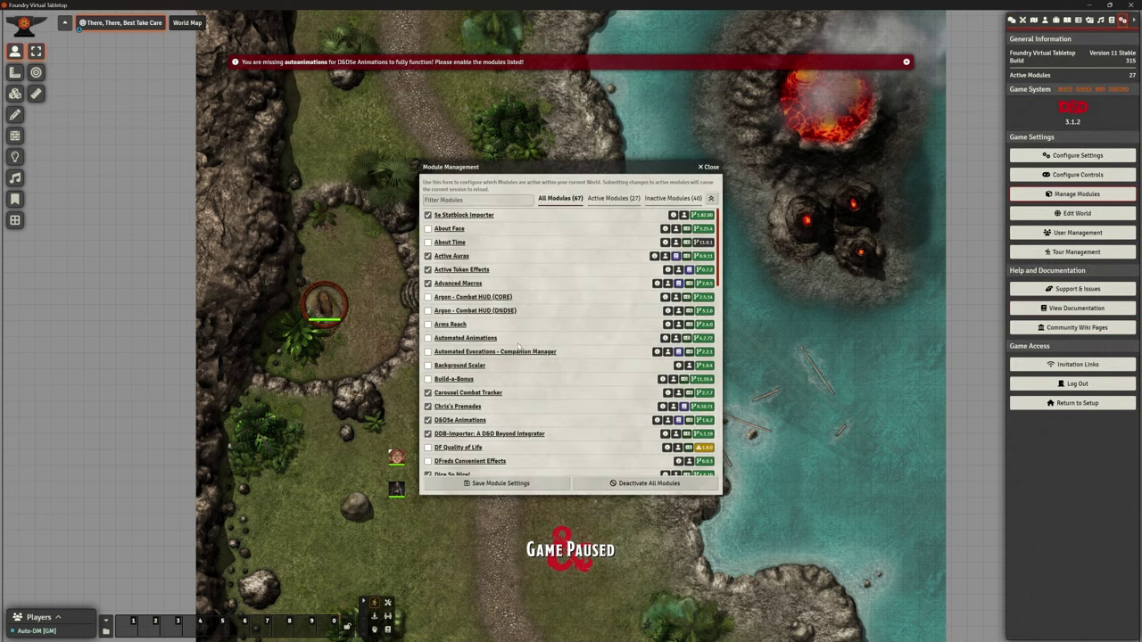
scroll(535, 339, "down", 1)
left_click(429, 362)
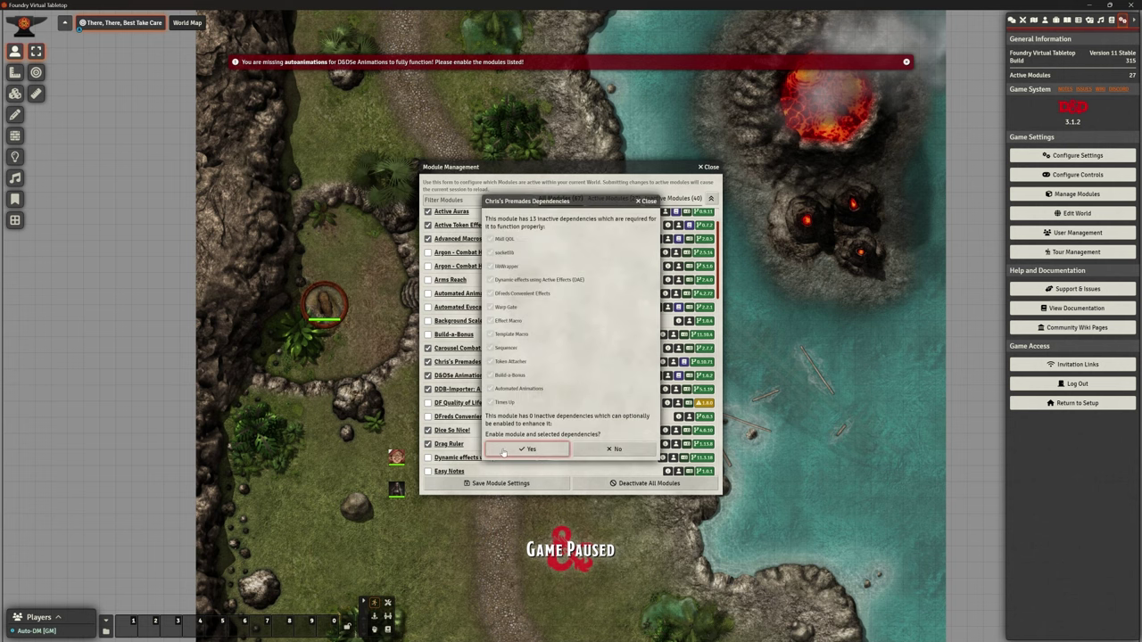
left_click(512, 450)
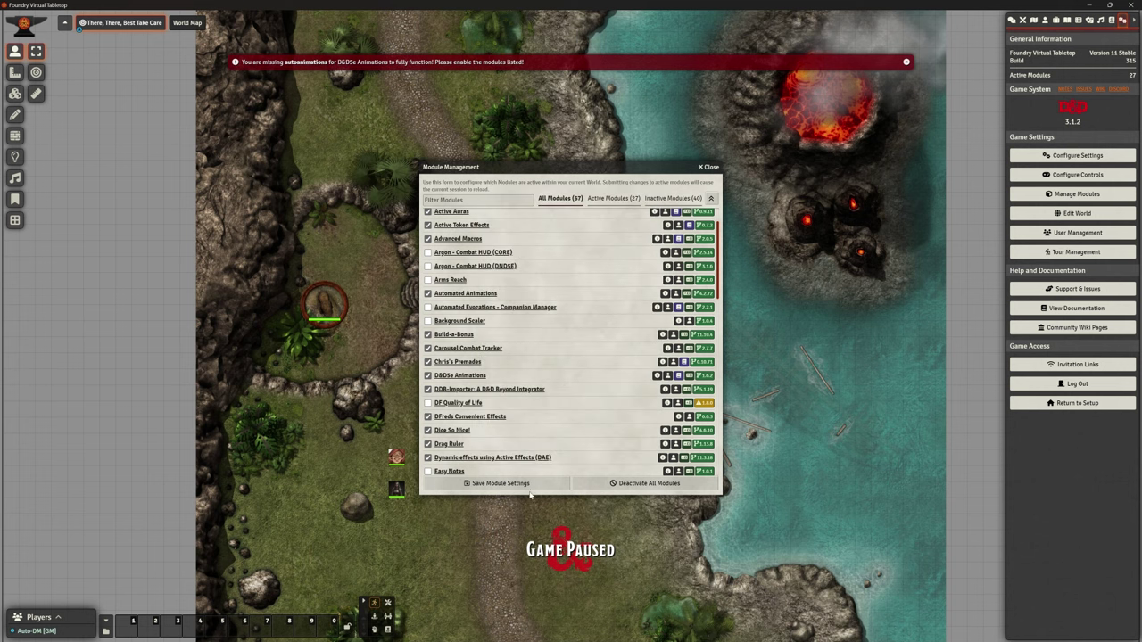
left_click(522, 484)
left_click(527, 345)
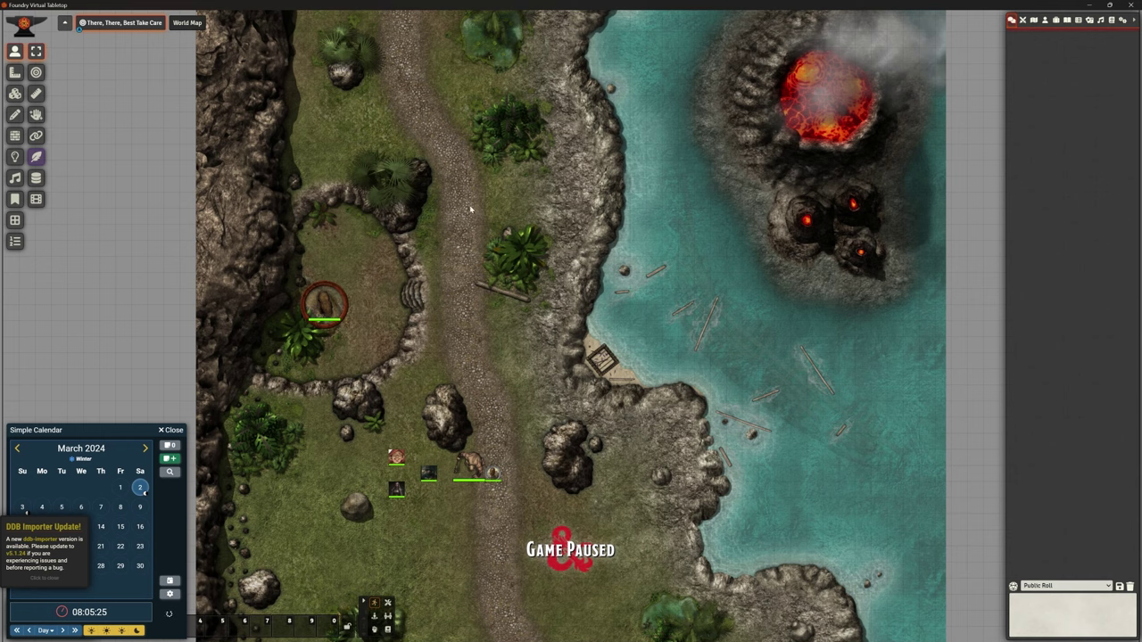
Step: Close the calendar panel, dismiss the DDB Importer notice, and zoom in on the party tokens
left_click(172, 430)
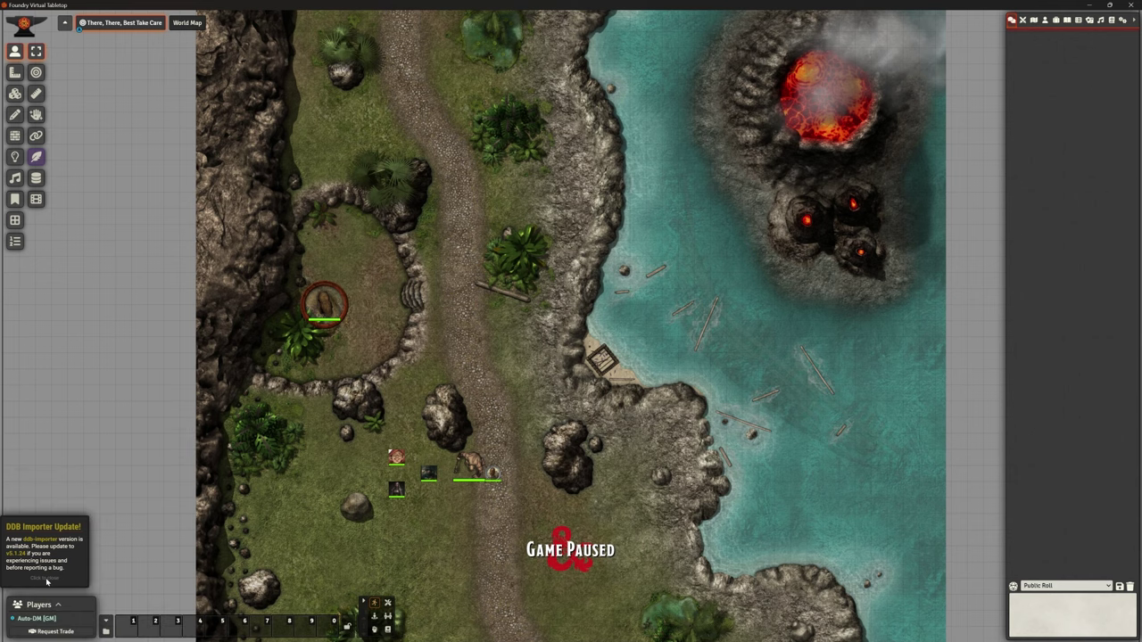
left_click(46, 579)
scroll(572, 304, "up", 5)
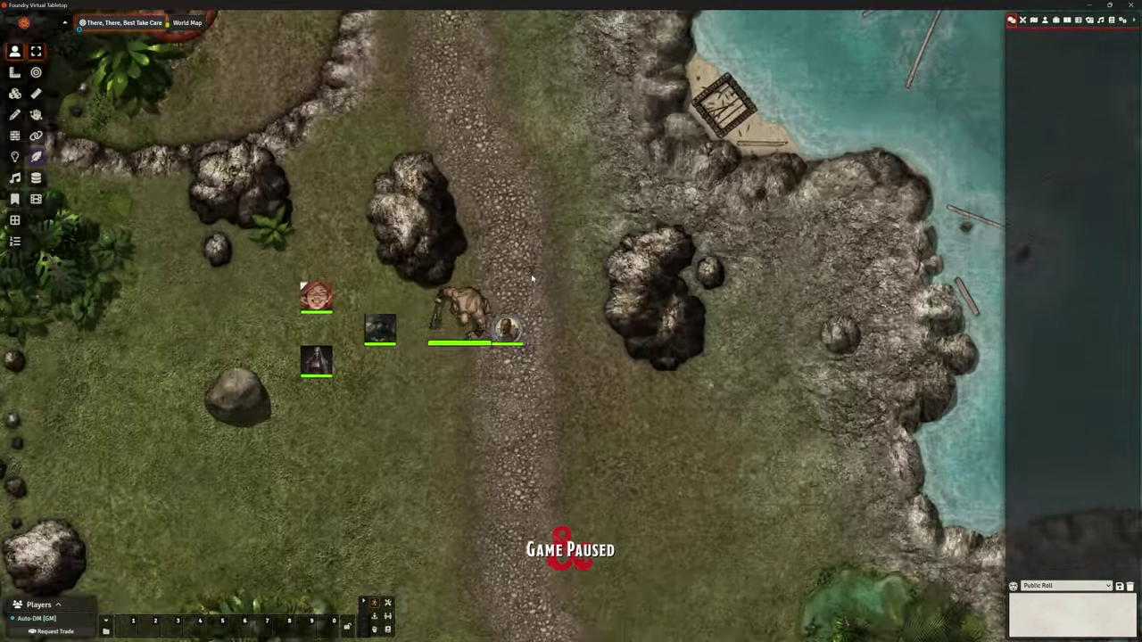
scroll(532, 279, "up", 15)
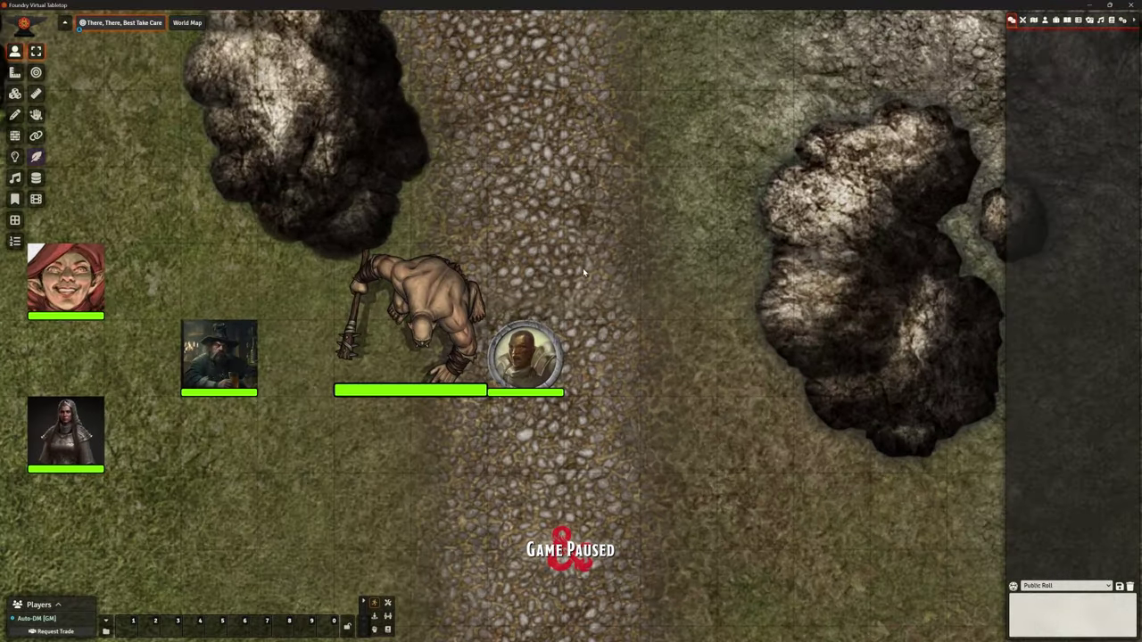
Step: Expand the Chris's Premades compendium folder and open the CPR Summons pack
left_click(1111, 20)
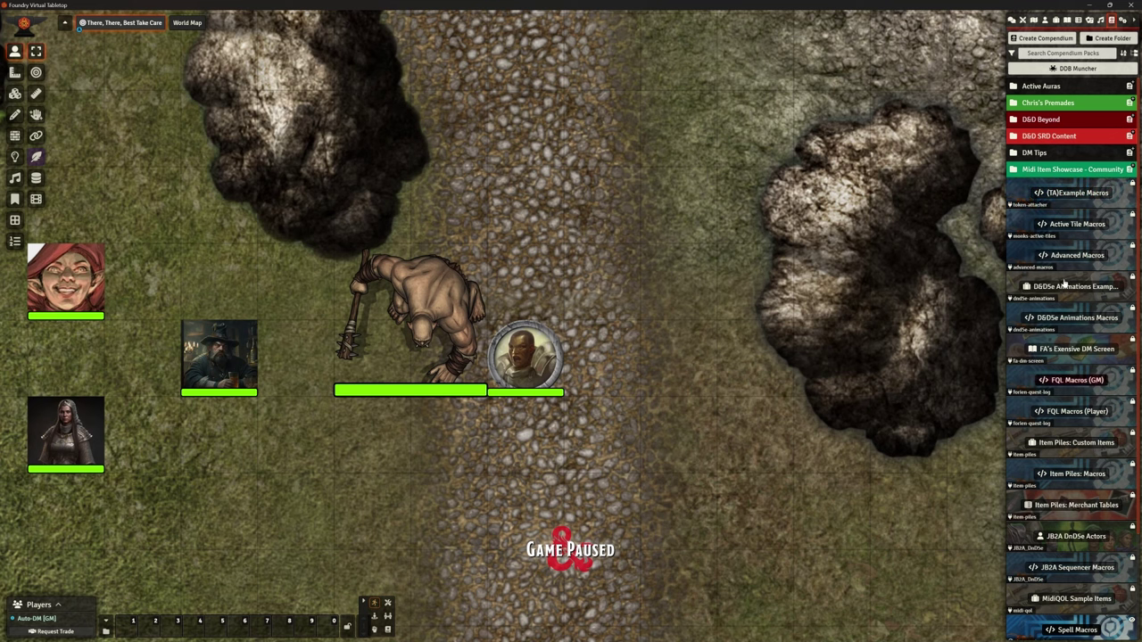
left_click(1044, 171)
left_click(1044, 172)
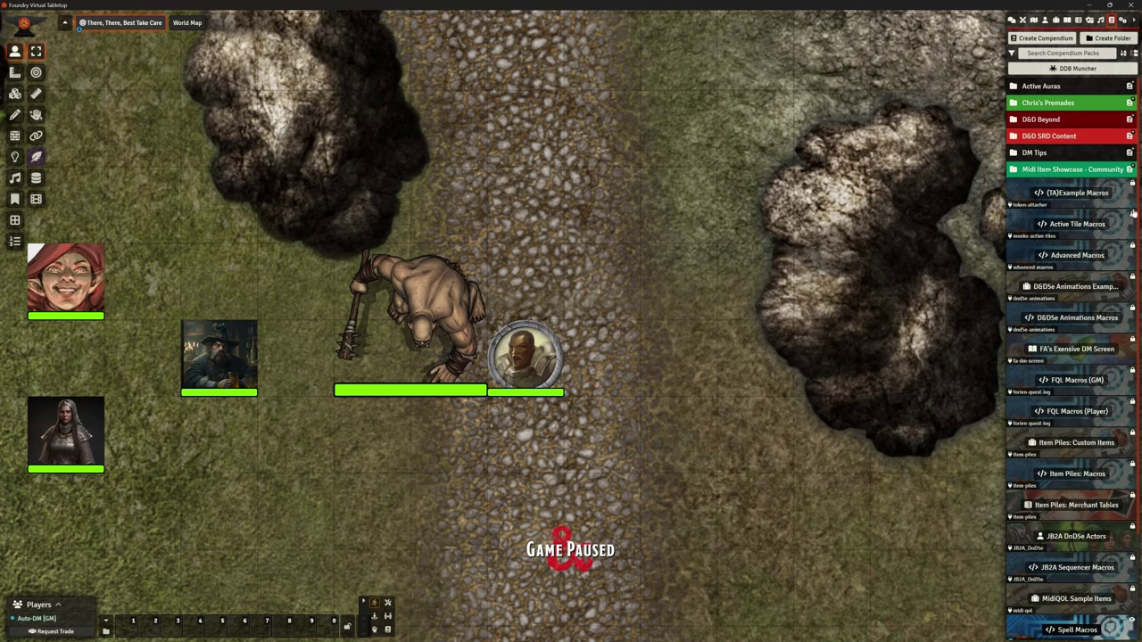
left_click(1040, 105)
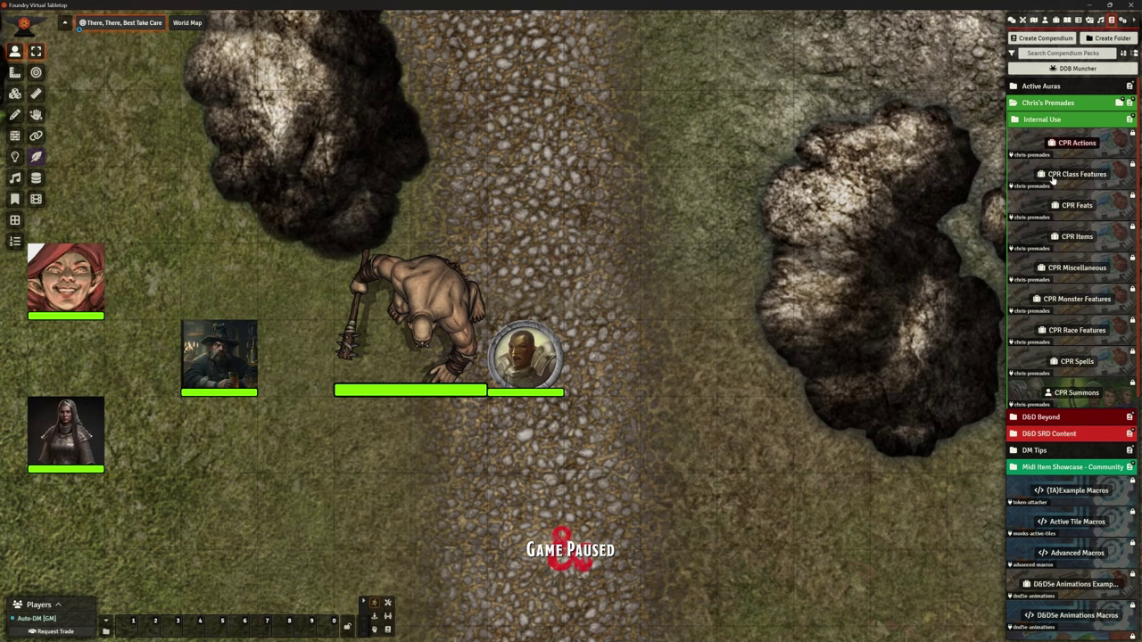
left_click(1076, 393)
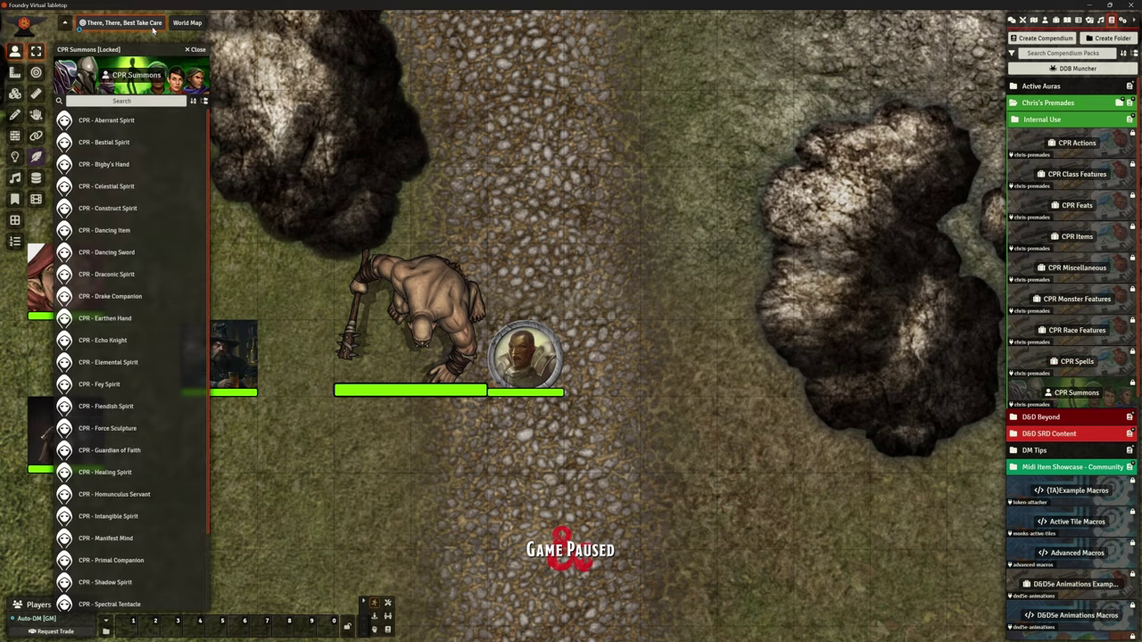
Step: Browse the CPR Spells and CPR Race Features compendiums, expanding the Bugbear folder
left_click(1077, 362)
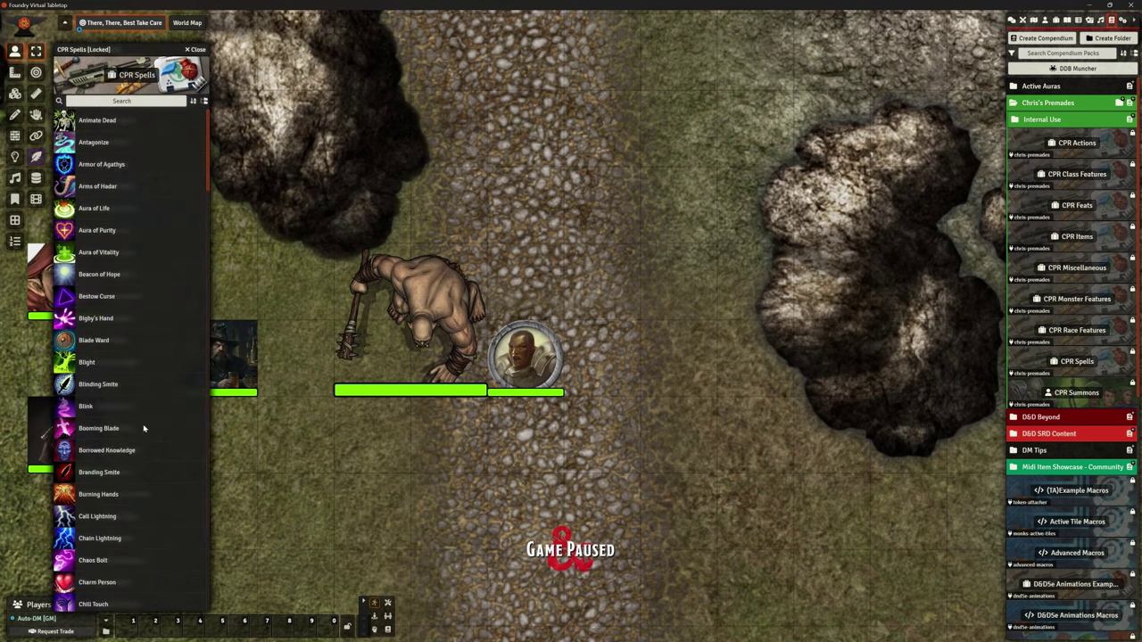
scroll(163, 296, "down", 3)
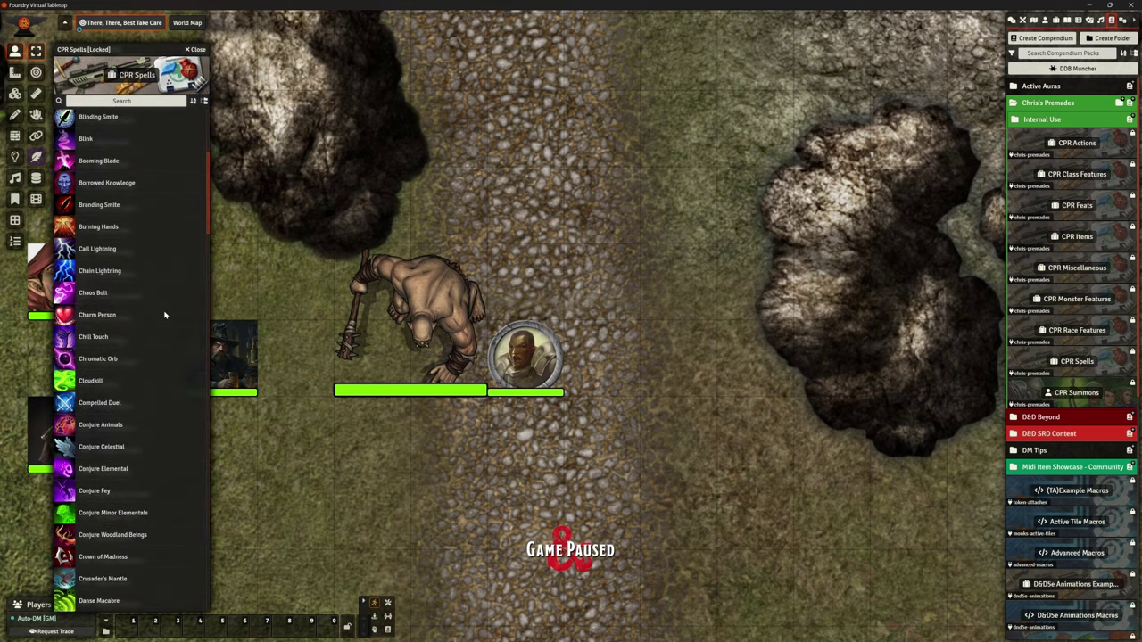
scroll(164, 314, "down", 2)
scroll(167, 318, "up", 5)
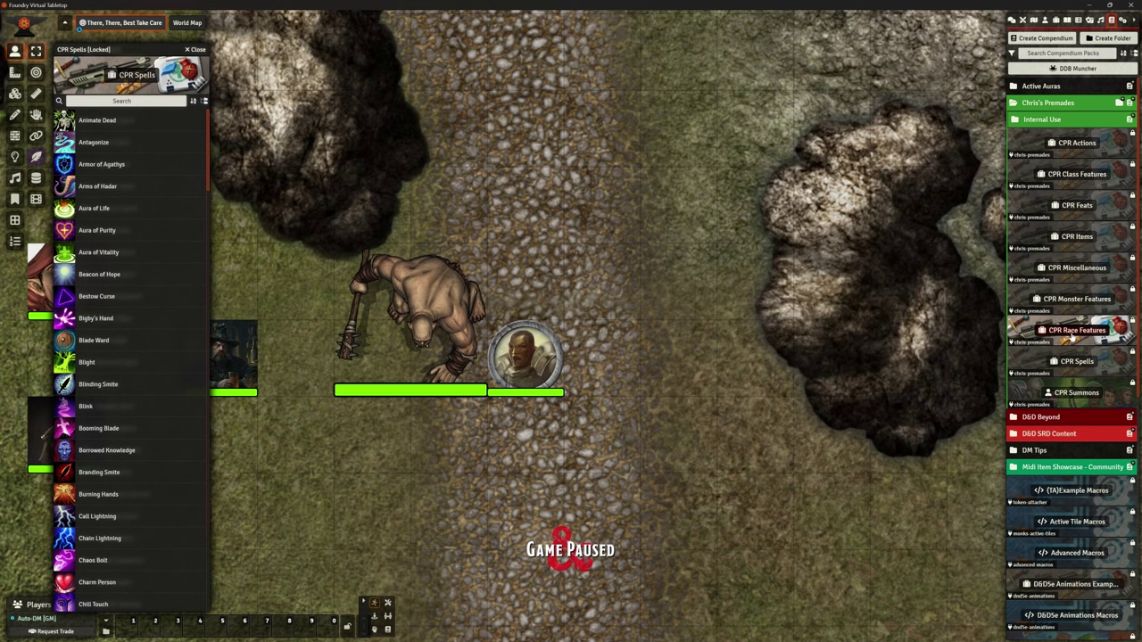
left_click(1075, 331)
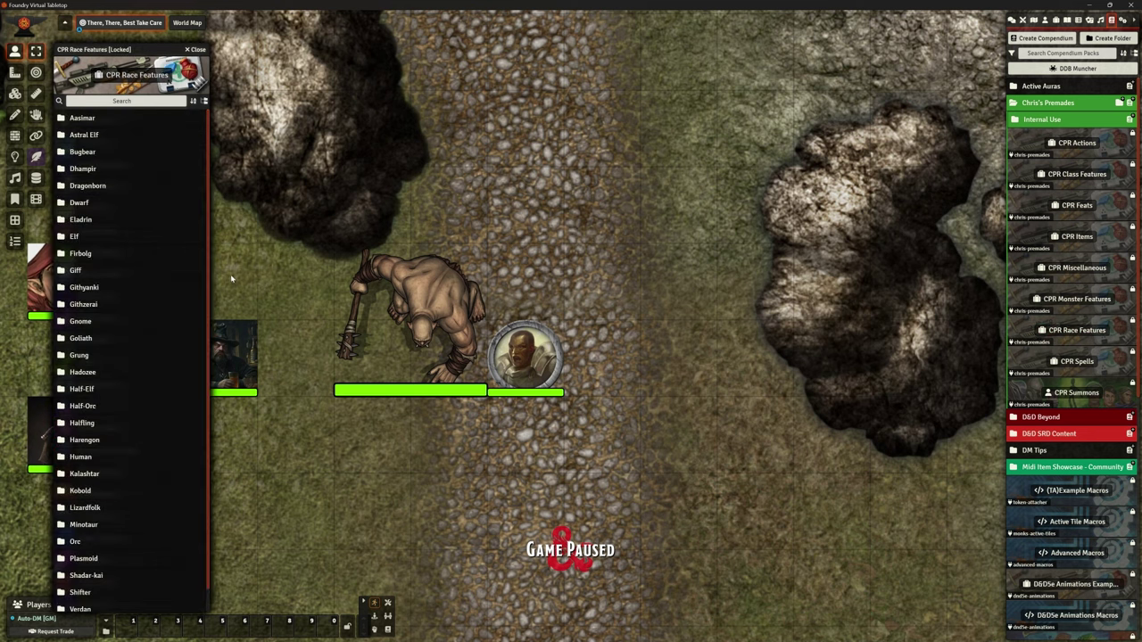
left_click(81, 153)
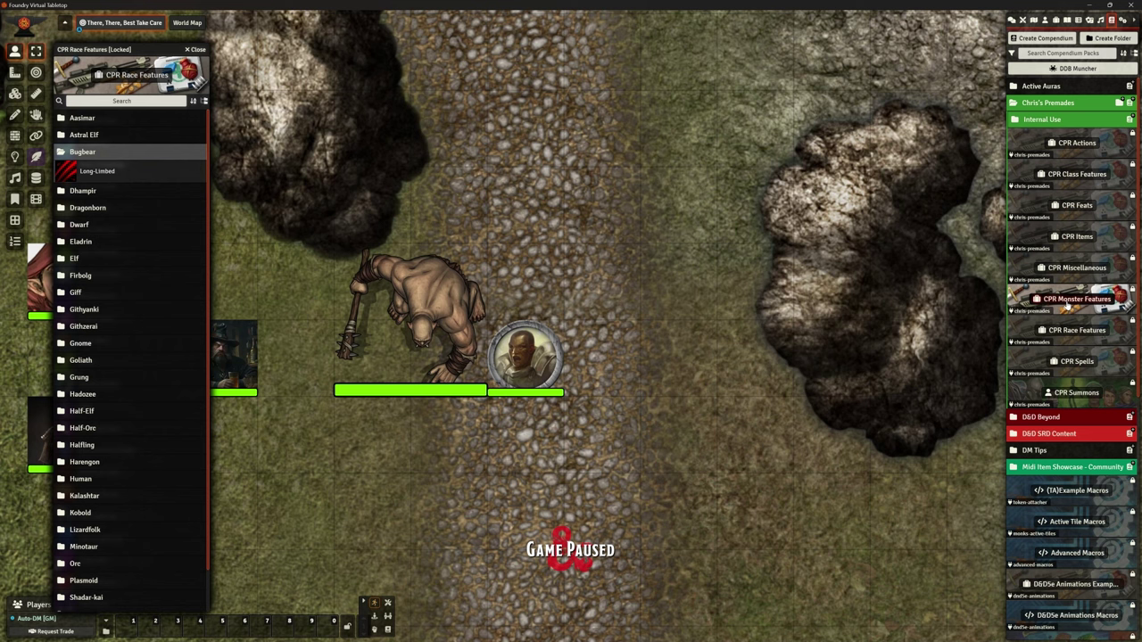
Step: Open CPR Monster Features, then close all the stacked compendium windows
left_click(1070, 301)
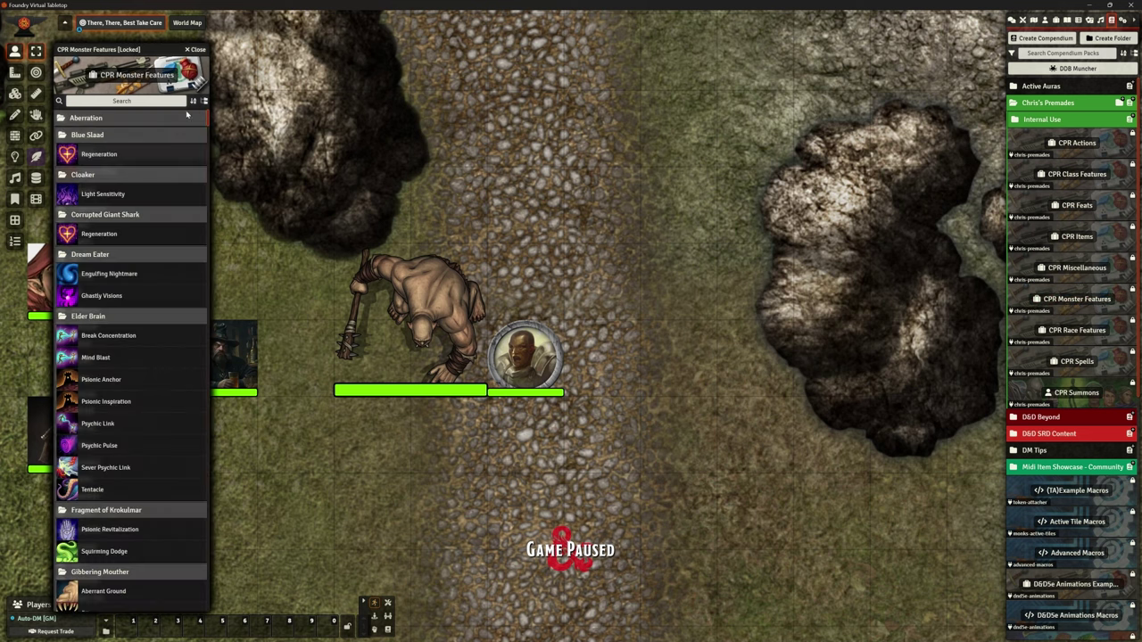
left_click(197, 49)
left_click(196, 49)
left_click(196, 49)
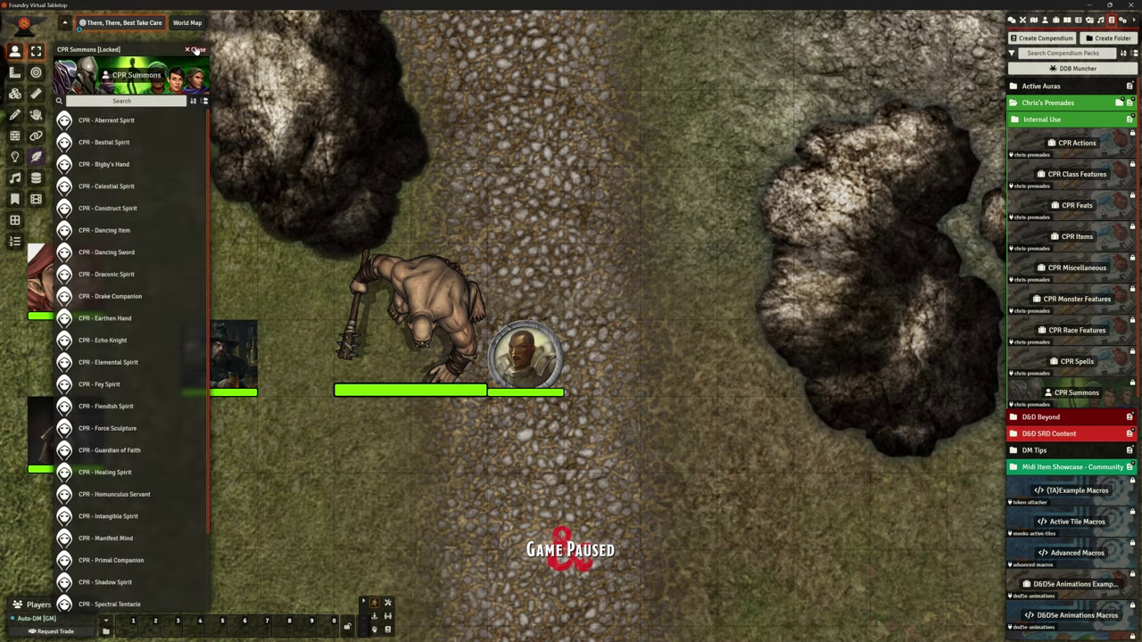
left_click(196, 49)
Step: Browse CPR Miscellaneous, Items and Feats, ending with the CPR Class Features pack open
left_click(1077, 269)
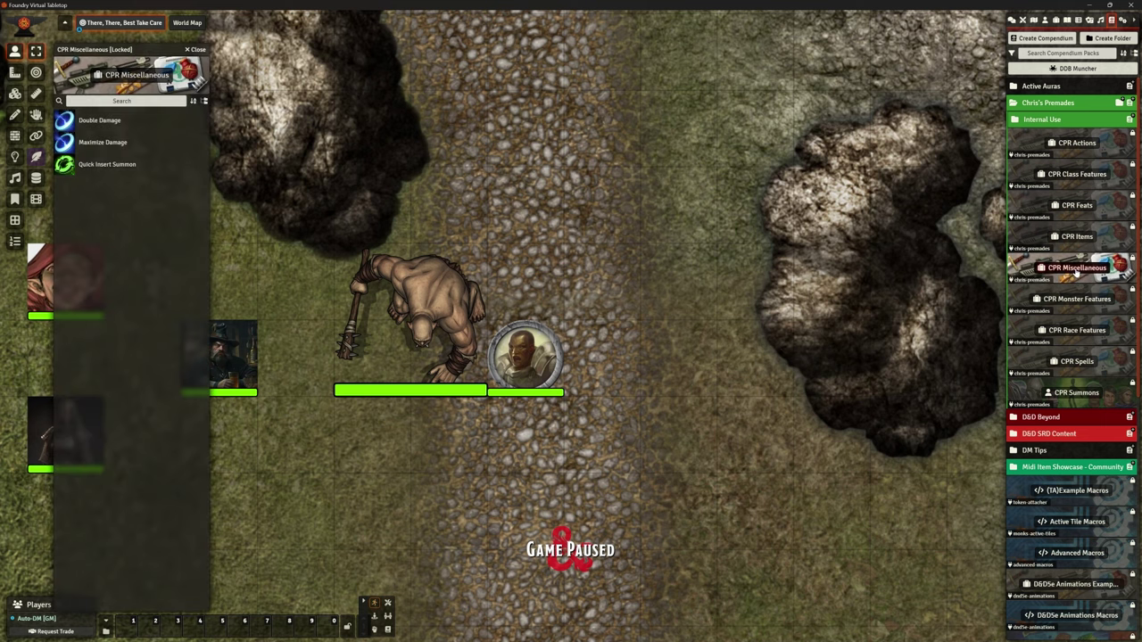
left_click(1075, 237)
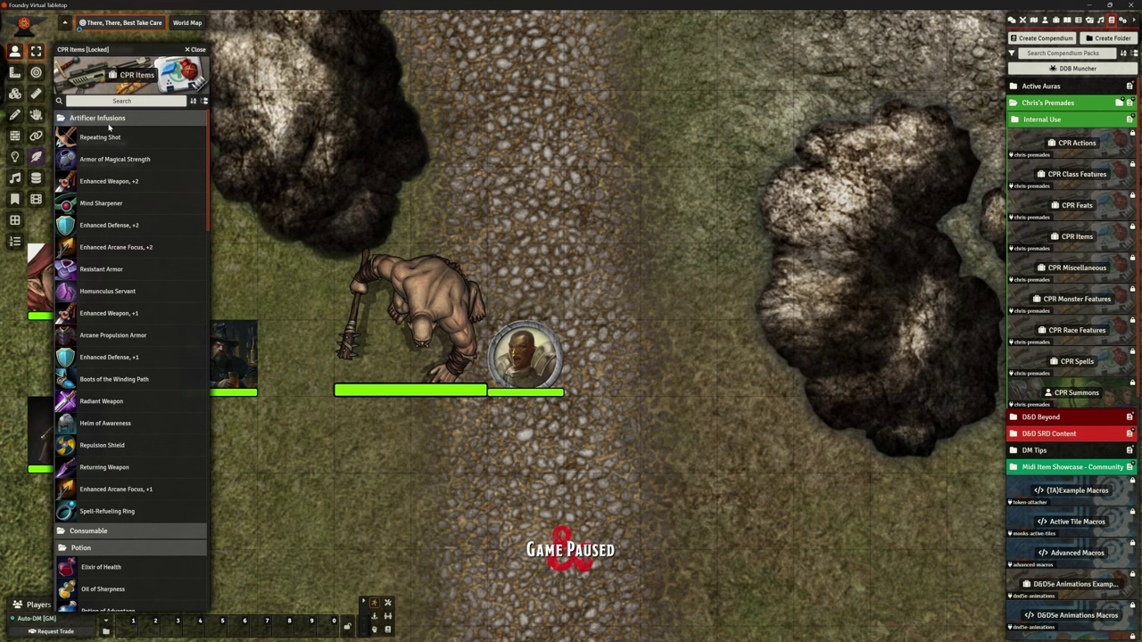
left_click(95, 120)
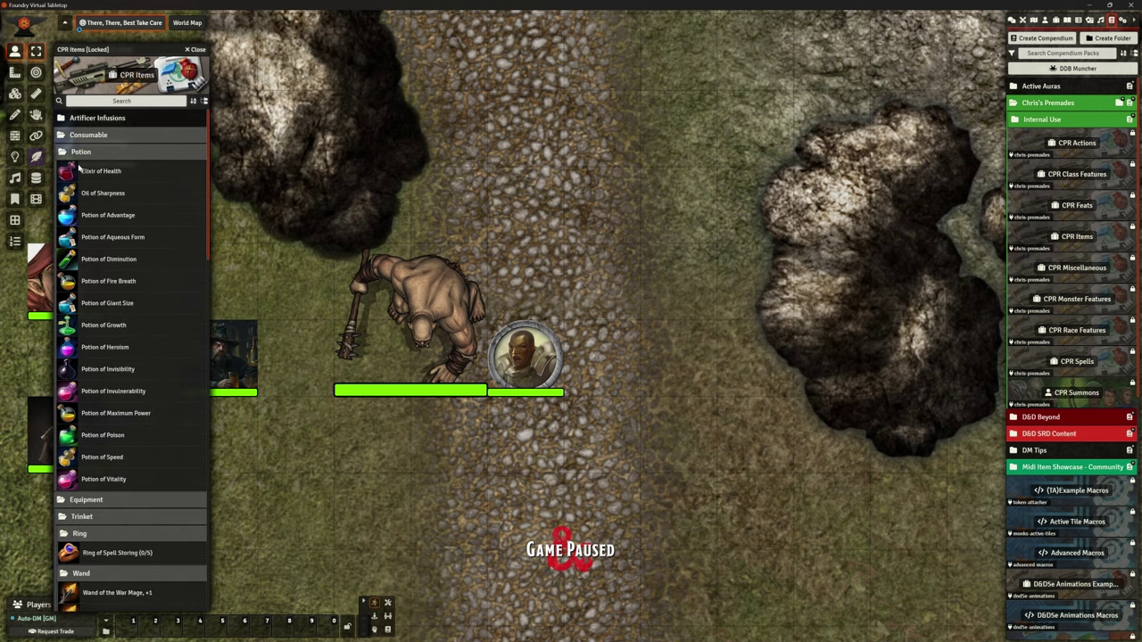
left_click(85, 153)
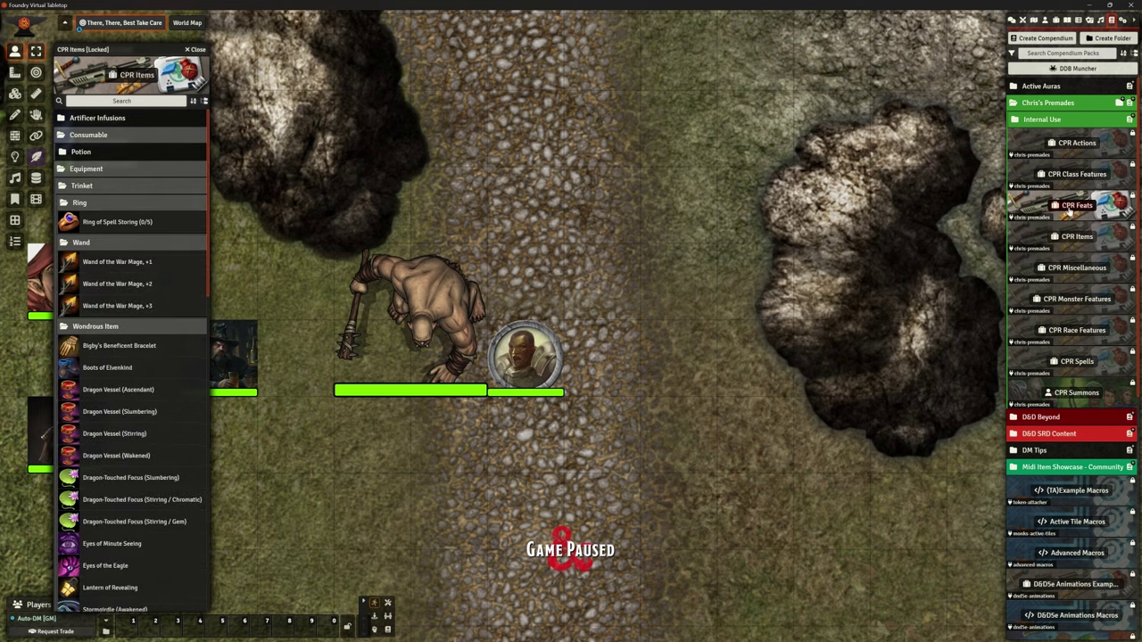
left_click(1070, 207)
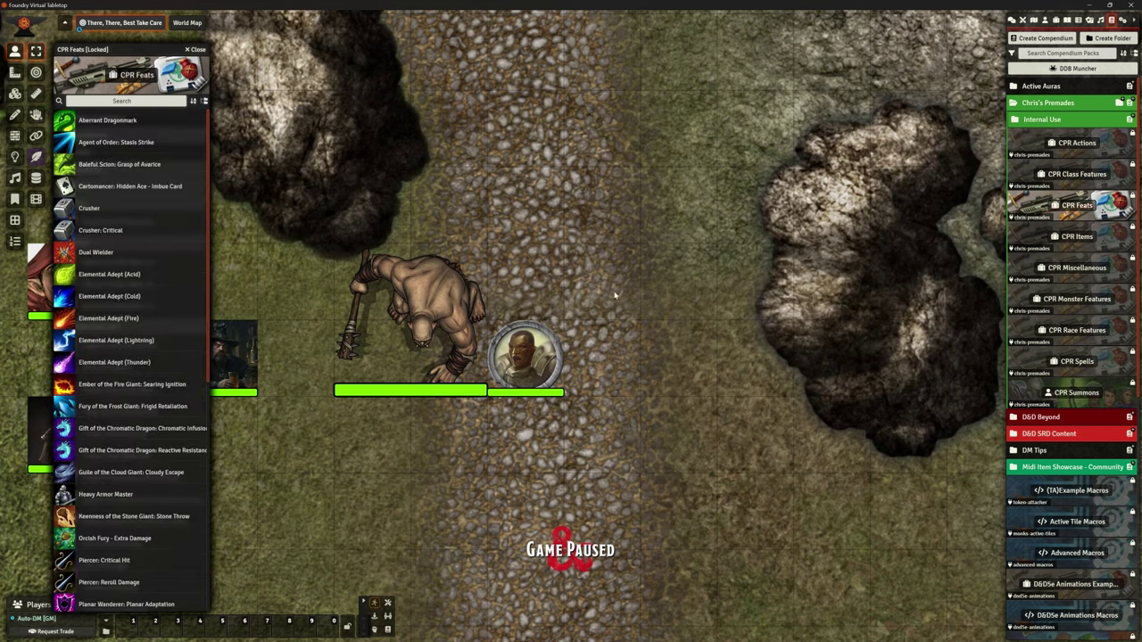
left_click(1074, 175)
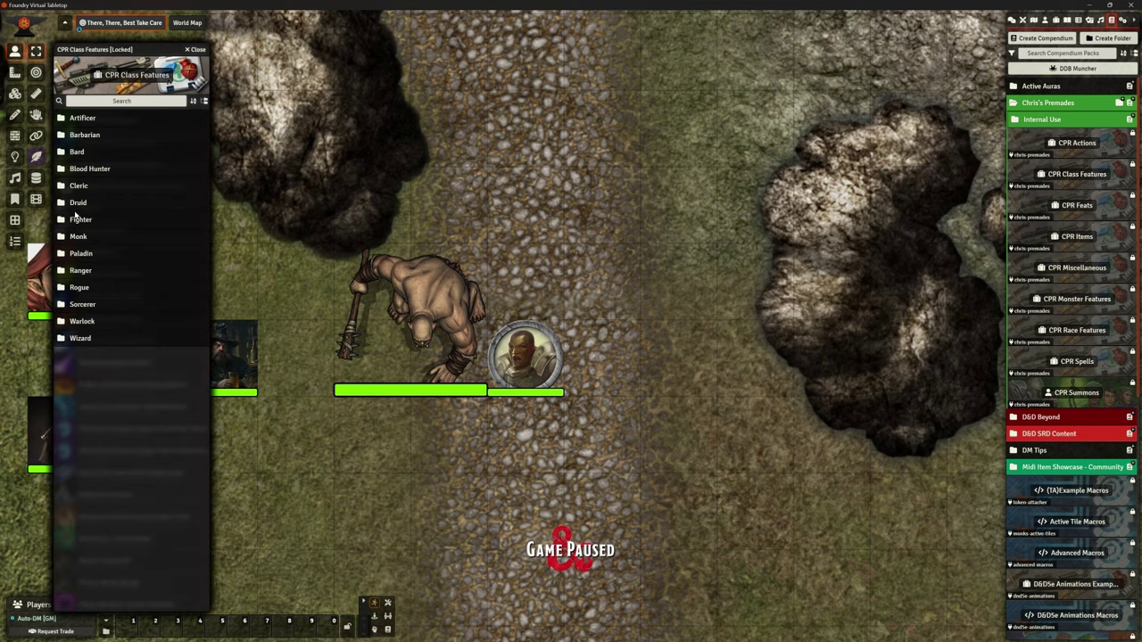
Step: Expand the Fighter folder and its Battle Master subfolder to show Maneuvers: Parry
left_click(91, 222)
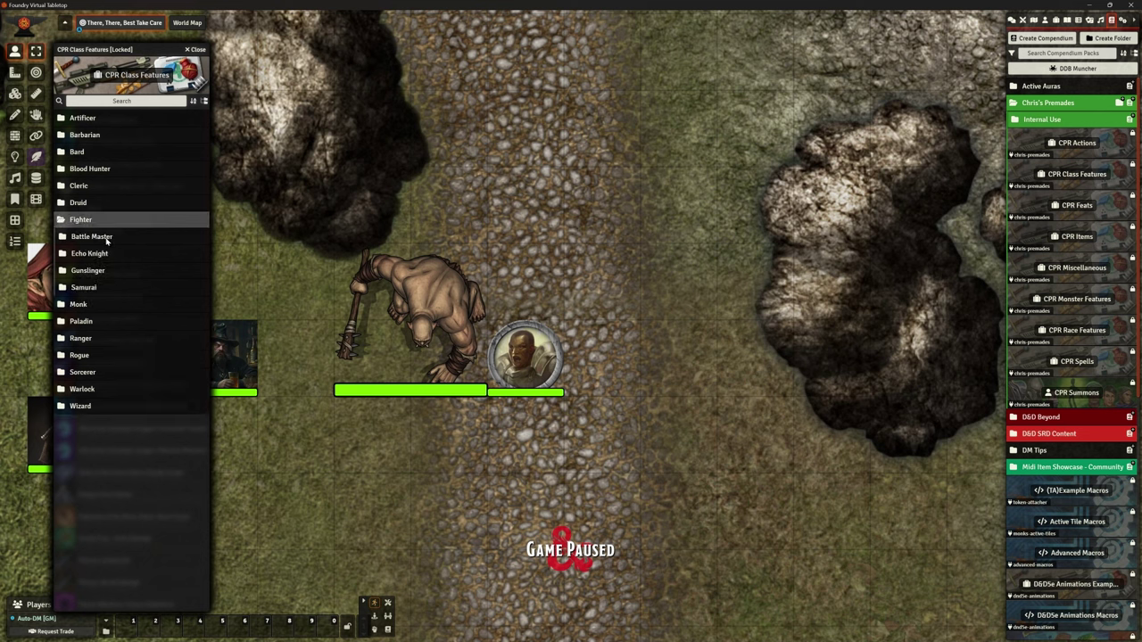
left_click(101, 239)
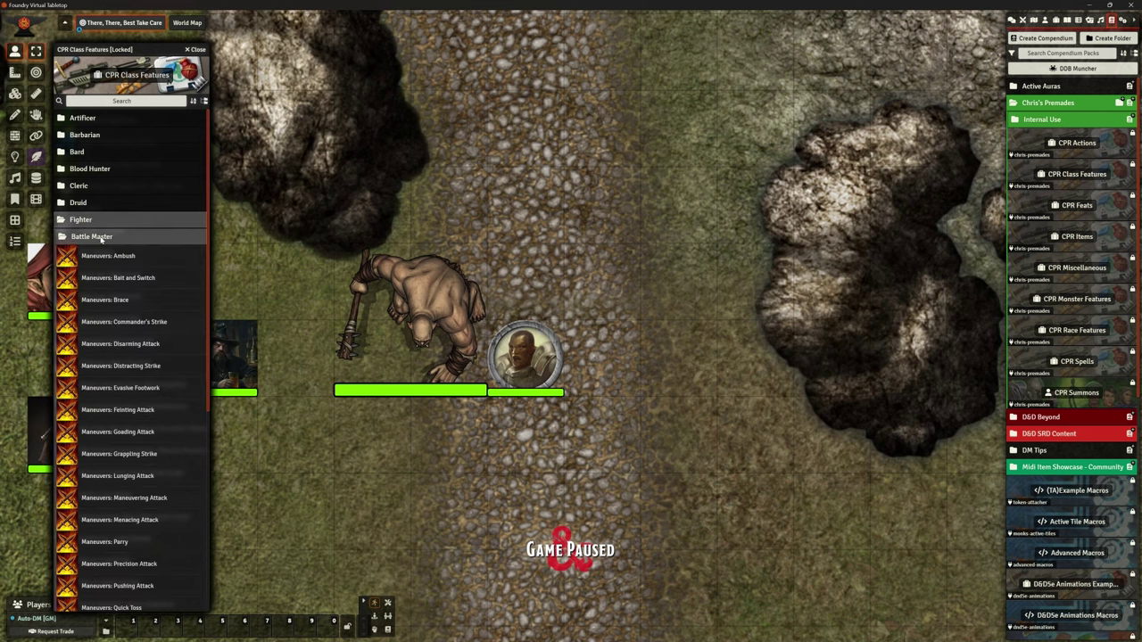
scroll(146, 266, "down", 5)
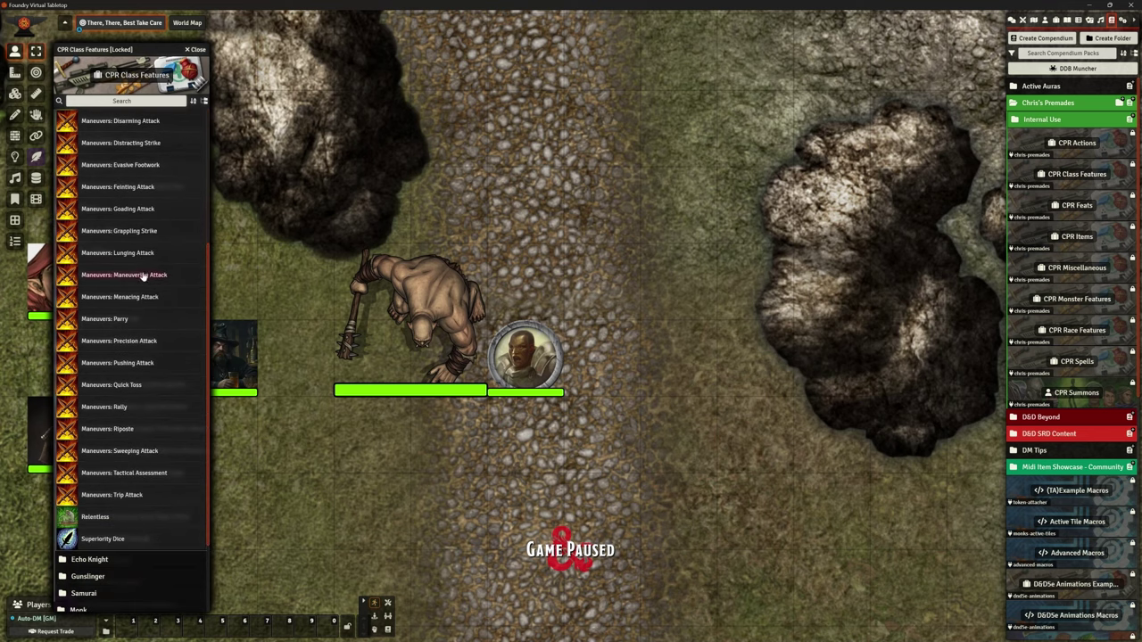
scroll(143, 275, "up", 1)
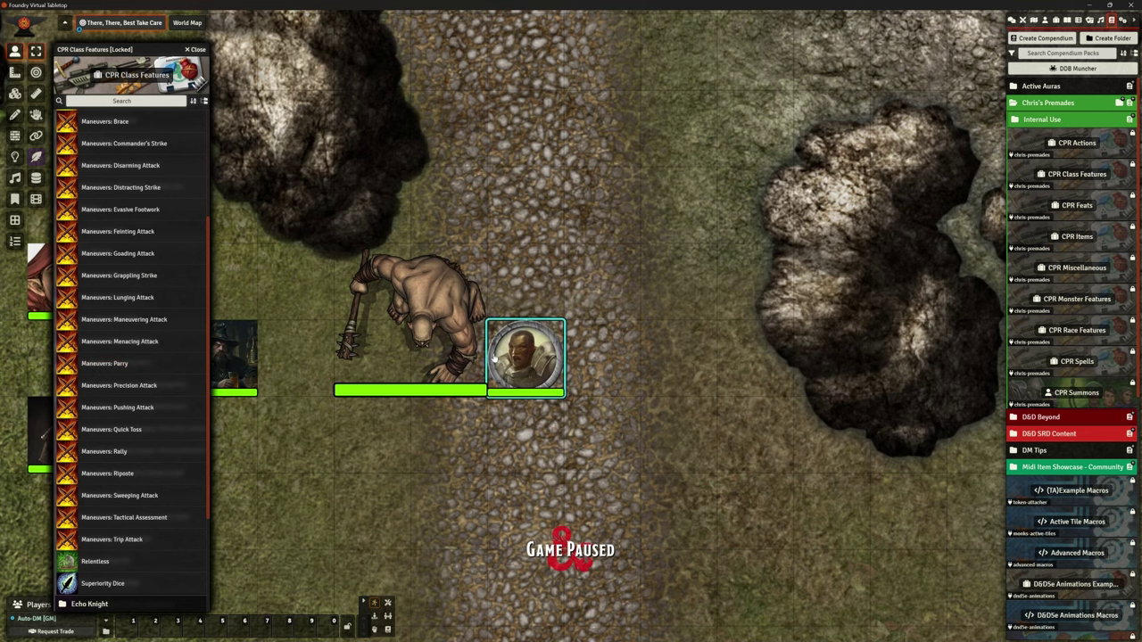
Step: Open the fighter's character sheet, move it right, and show its Features list
double_click(543, 349)
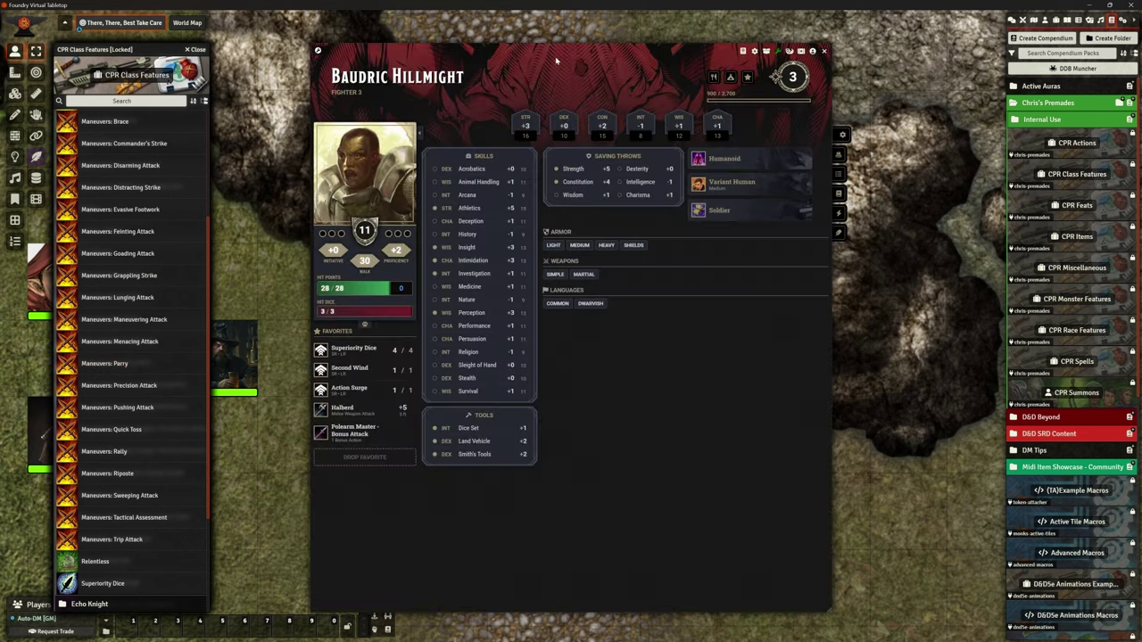
left_click_drag(555, 61, 693, 60)
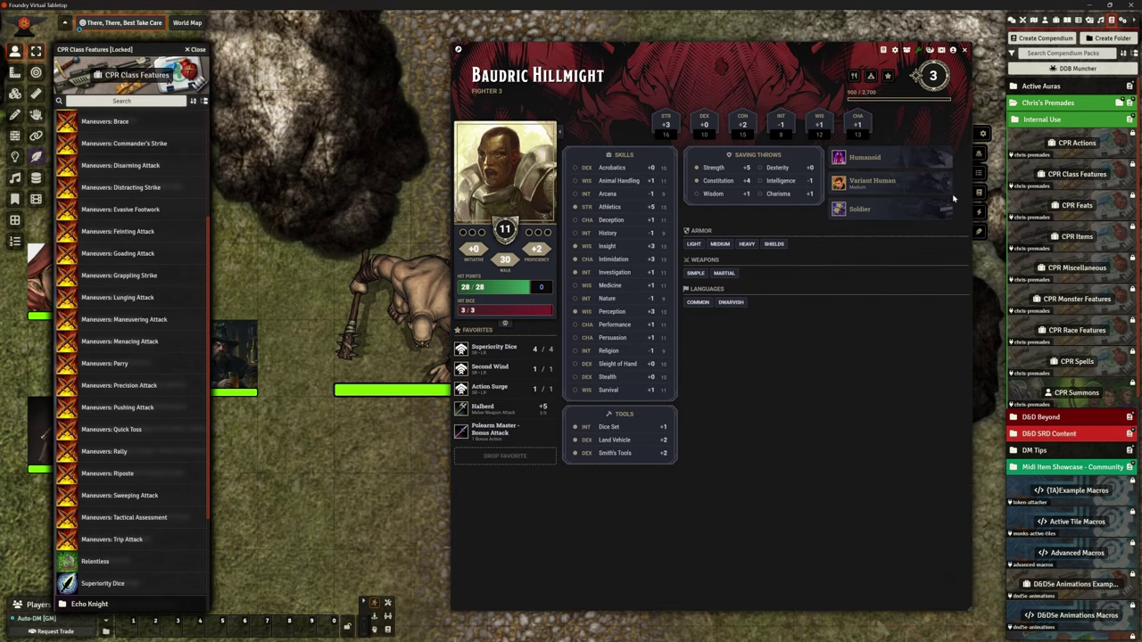
left_click(979, 214)
left_click(981, 190)
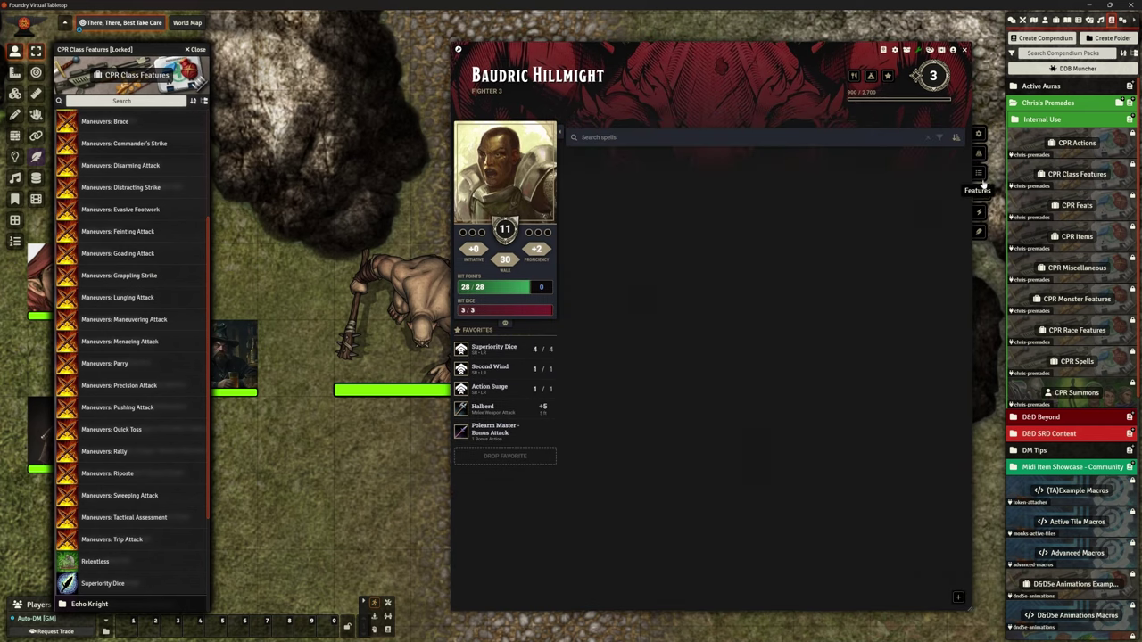
left_click(980, 176)
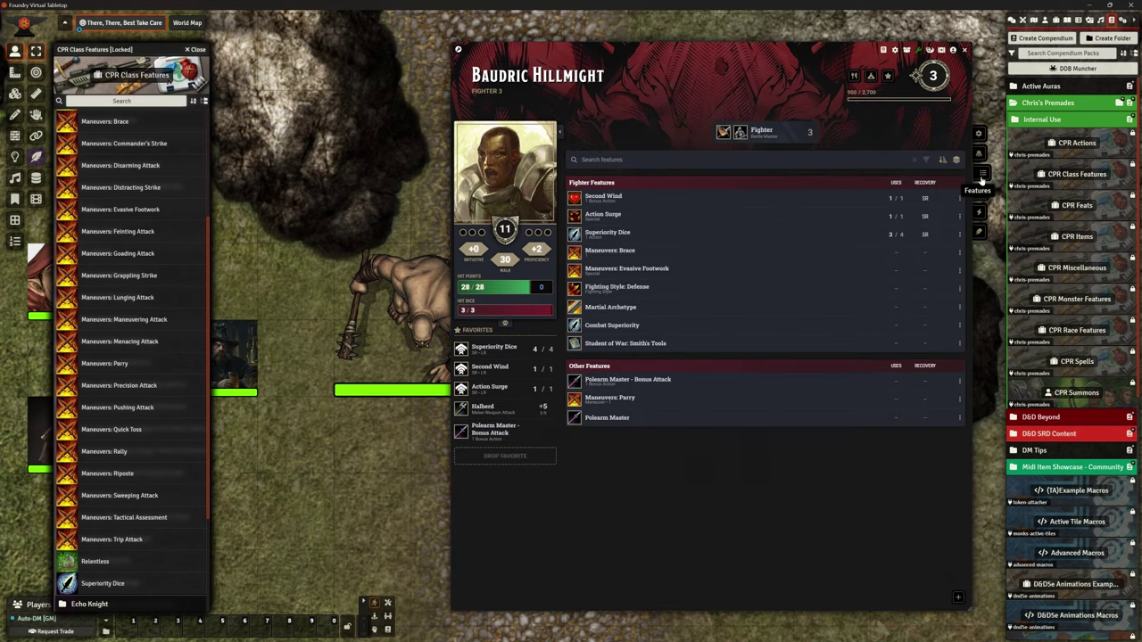
Step: Delete the old Maneuvers: Parry feature from the fighter's sheet
left_click(959, 399)
left_click(982, 441)
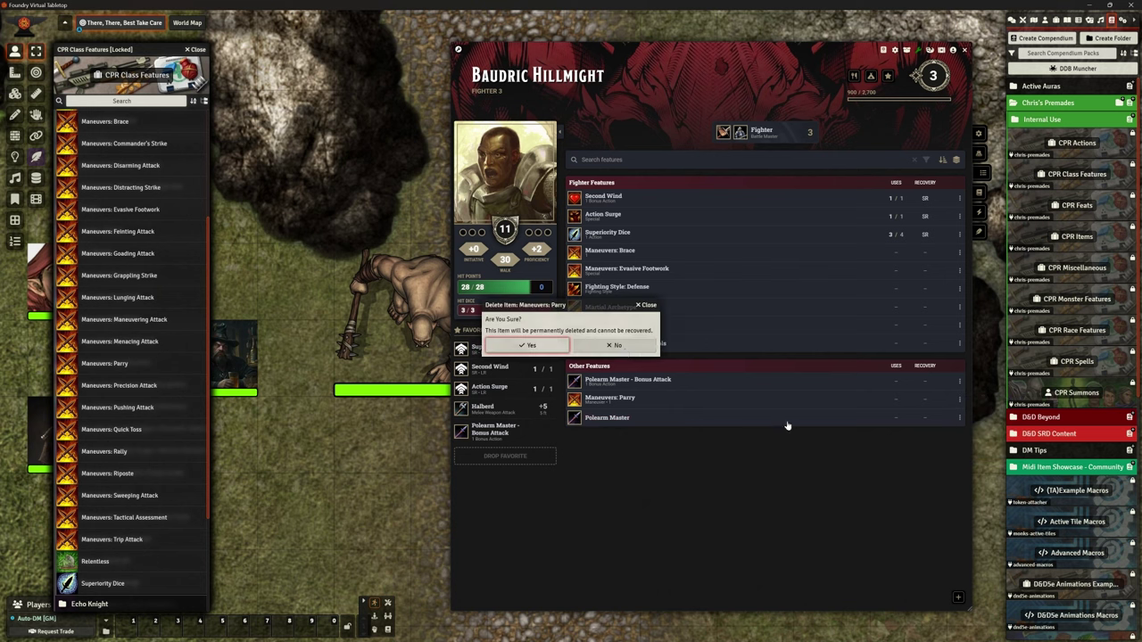
left_click(531, 346)
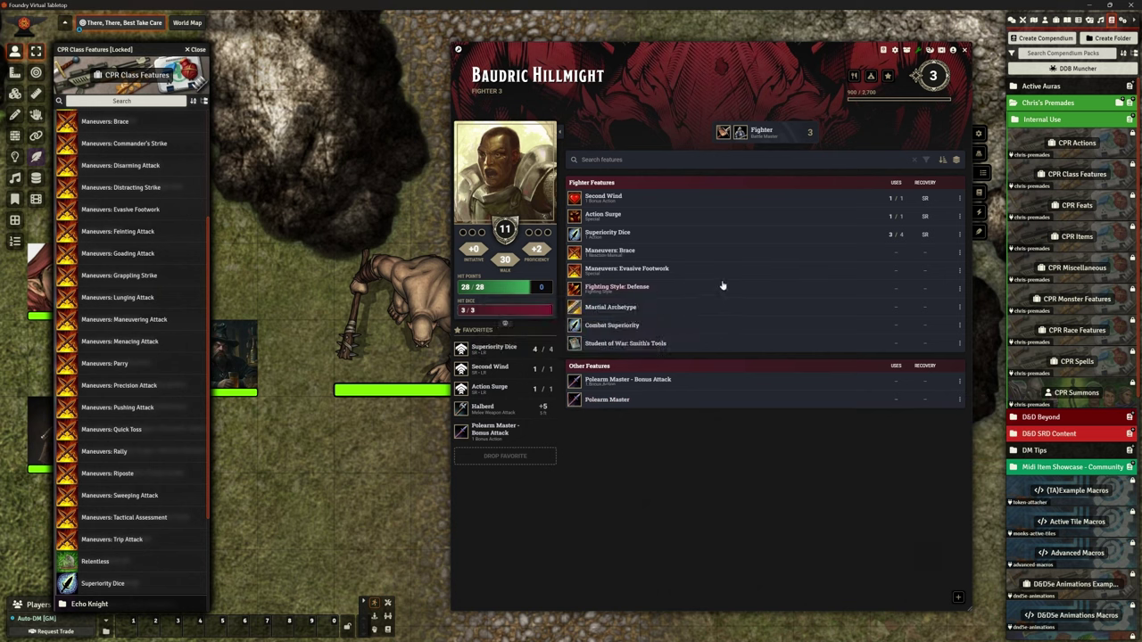
Step: Delete Maneuvers: Brace and add the compendium Maneuvers: Parry to the sheet
left_click(961, 255)
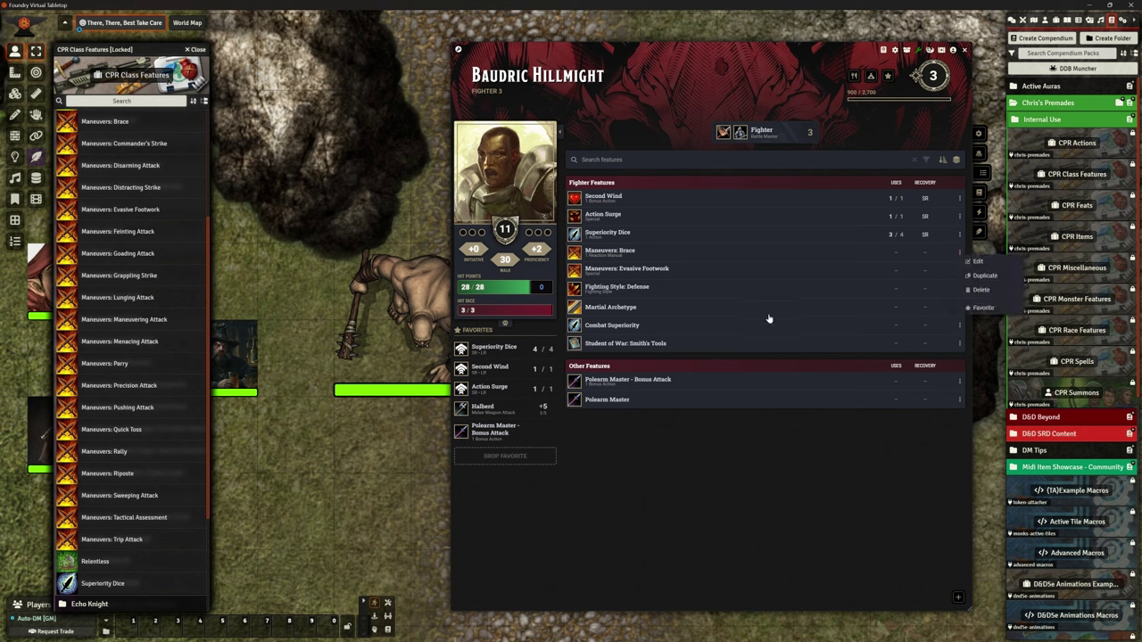
left_click(979, 293)
left_click(545, 346)
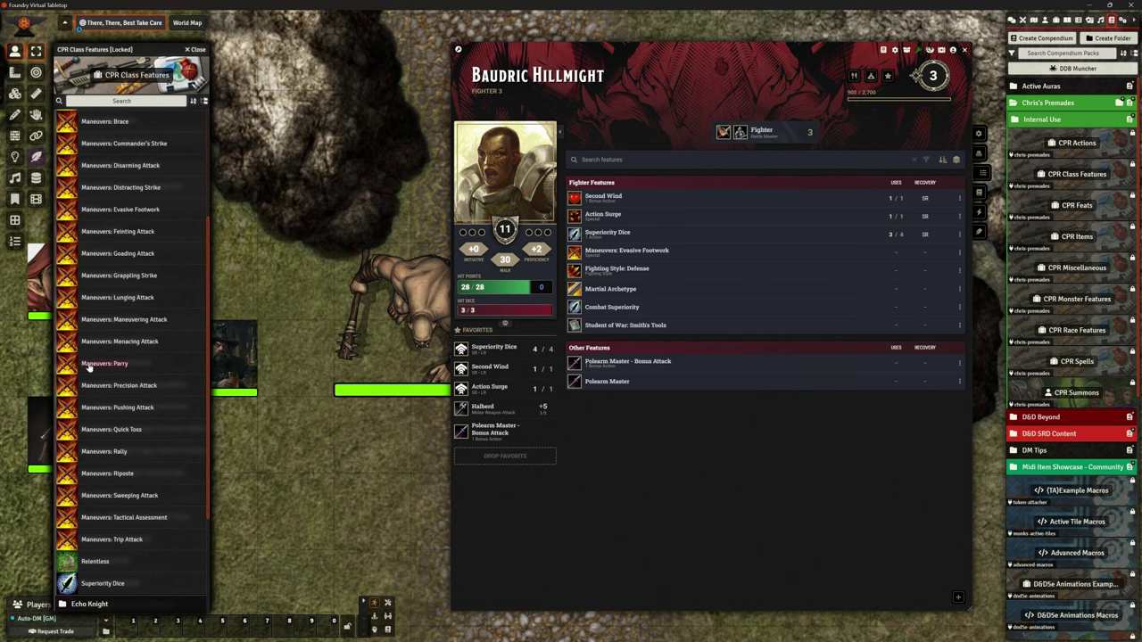
left_click_drag(89, 366, 744, 437)
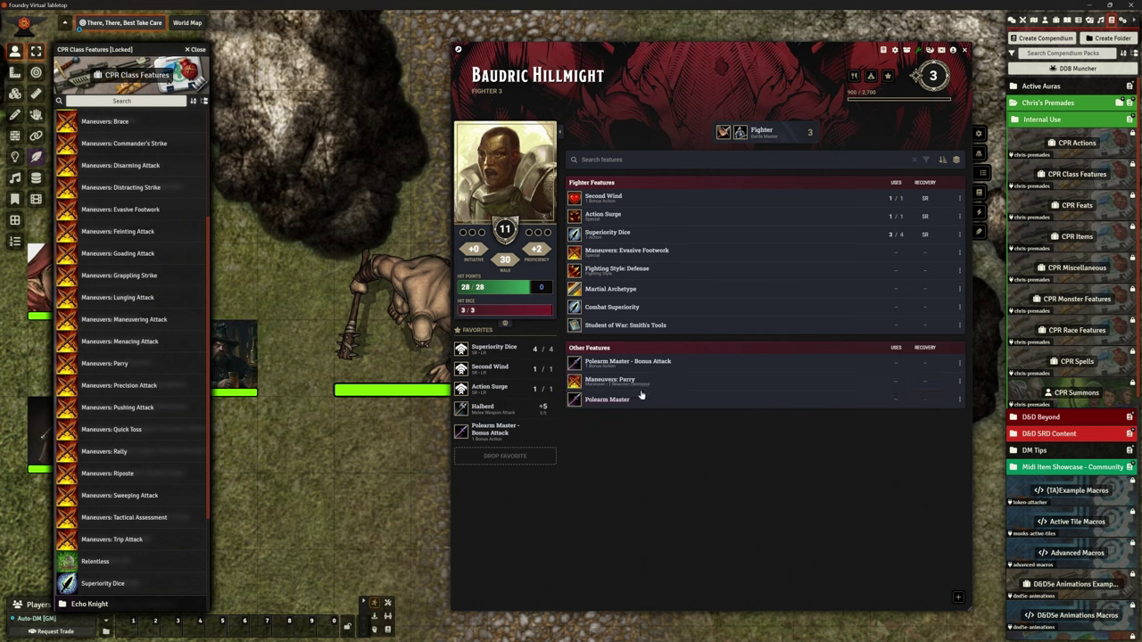
mouse_move(614, 381)
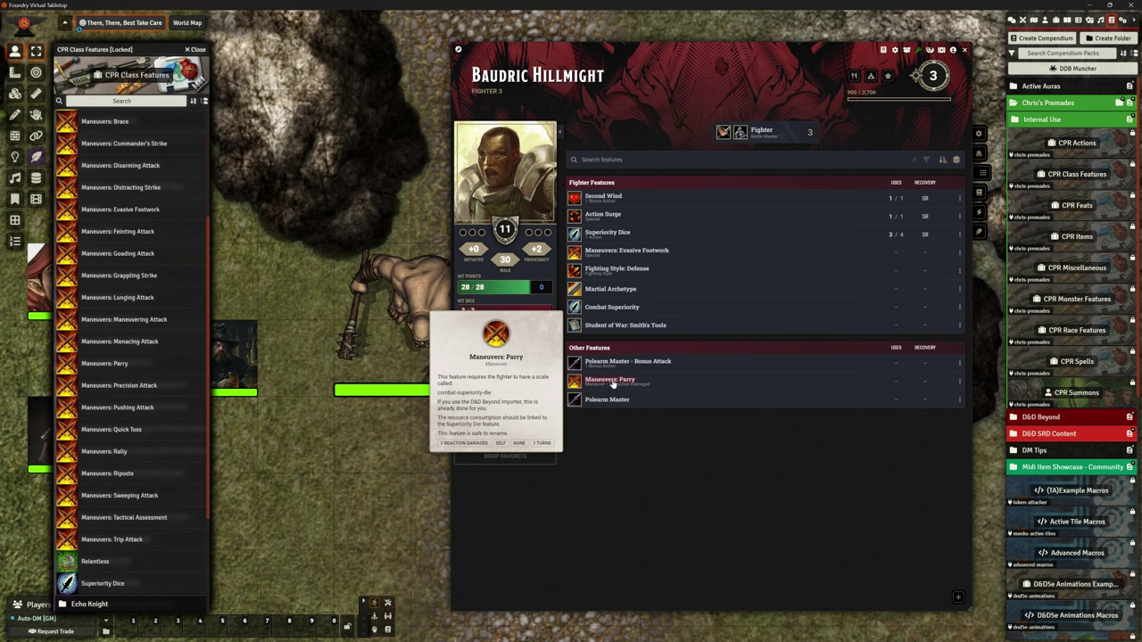